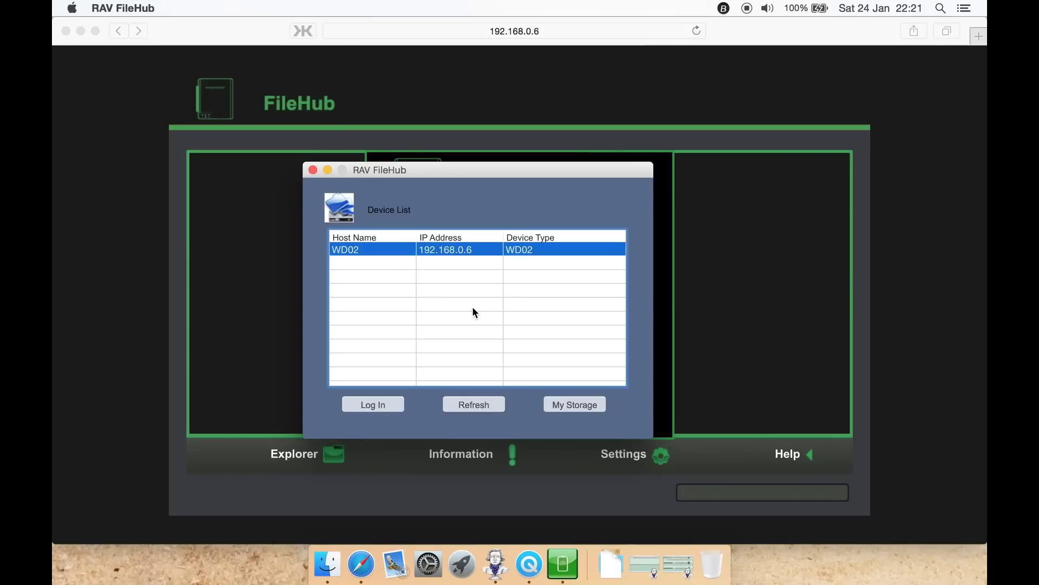
Refresh the Device List to rescan the network for FileHub devices
{"action": "left_click", "coordinate": [461, 403]}
Log in to the WD02 hub as admin using the browser's saved password
{"action": "left_click", "coordinate": [152, 321]}
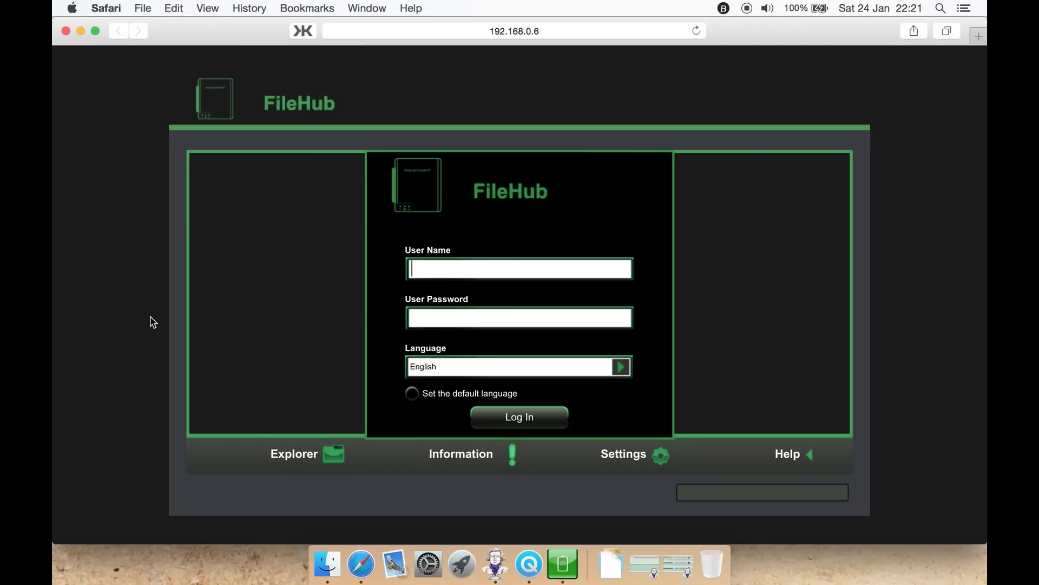
{"action": "type", "text": "admin"}
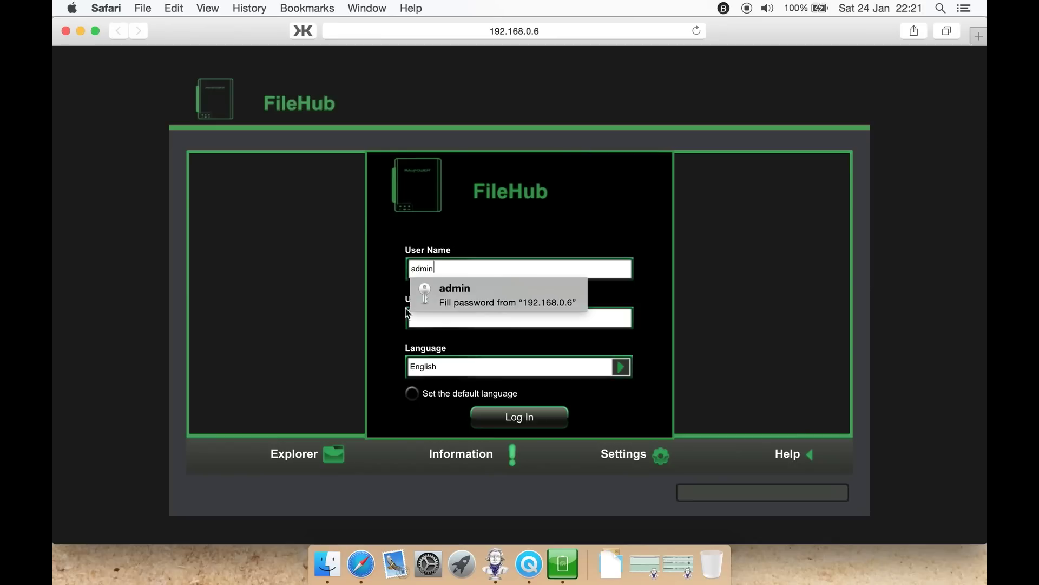
{"action": "left_click", "coordinate": [456, 302]}
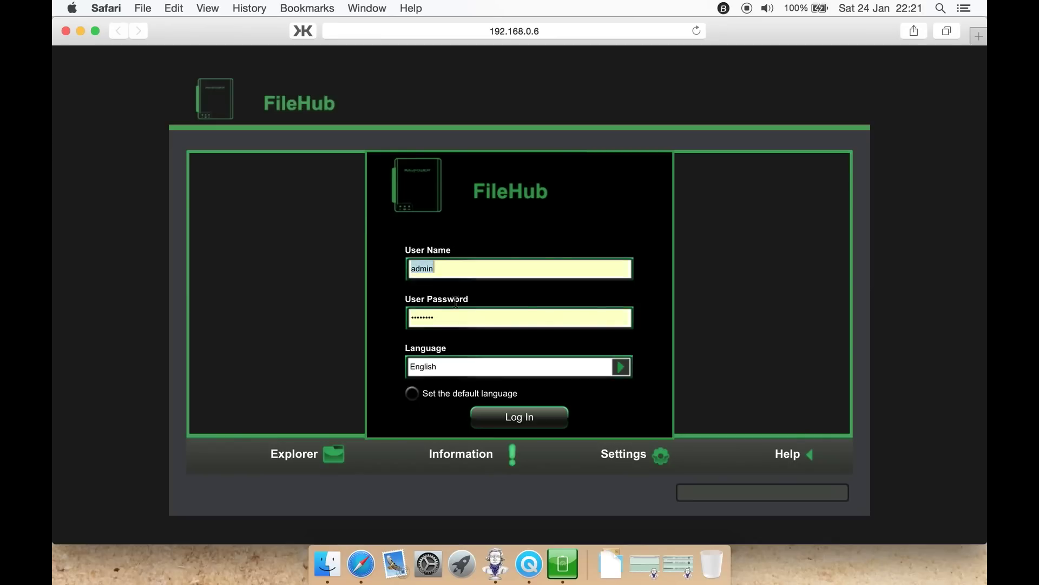
{"action": "left_click", "coordinate": [518, 417]}
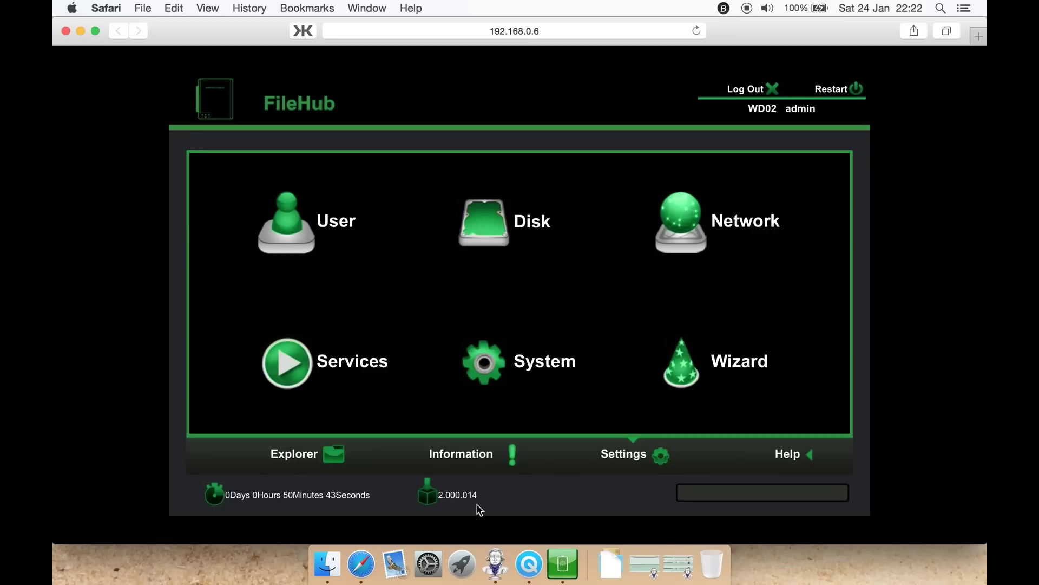
Browse the SD card's Share folder in Explorer, then view the WD02 Information page
{"action": "left_click", "coordinate": [328, 463]}
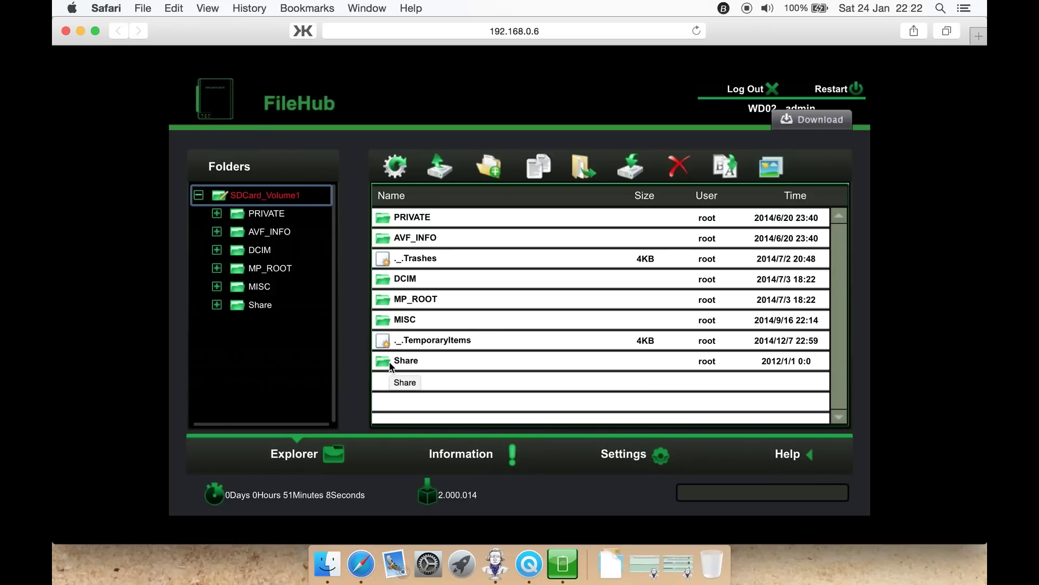
{"action": "double_click", "coordinate": [390, 364]}
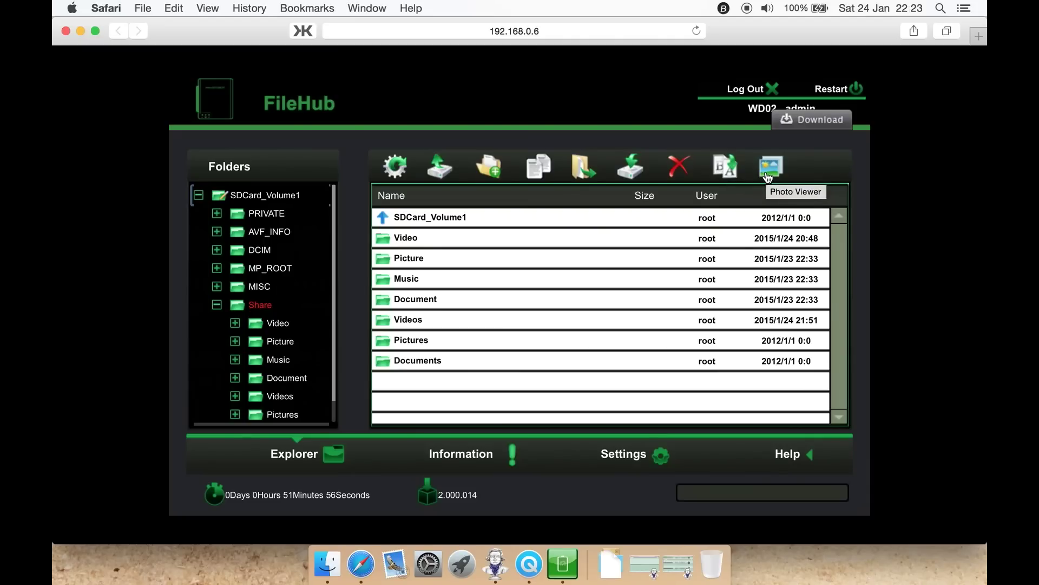
{"action": "left_click", "coordinate": [492, 458]}
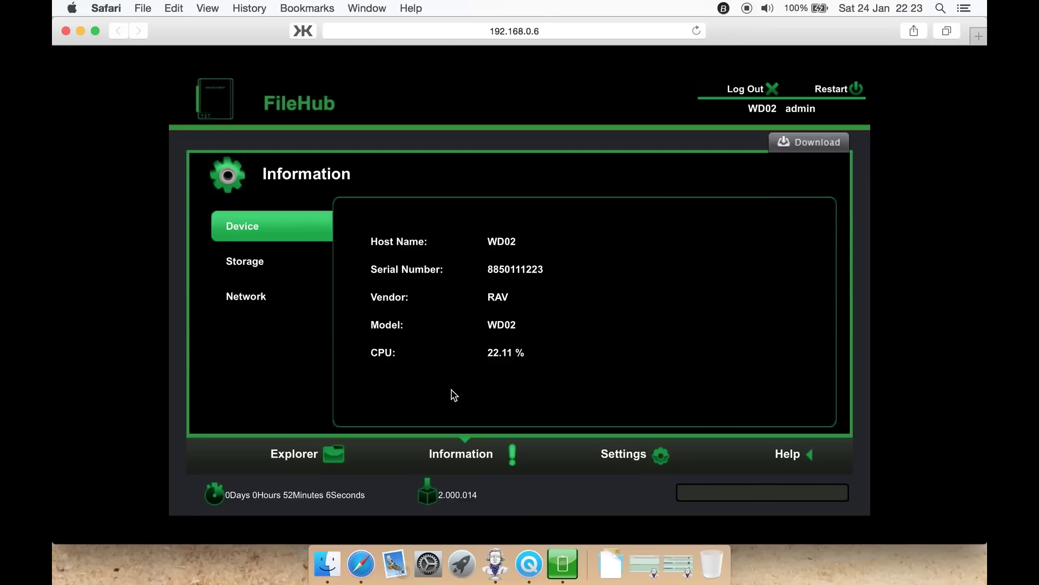
Review the Storage and Network information pages, then go to the Help page
{"action": "left_click", "coordinate": [279, 266]}
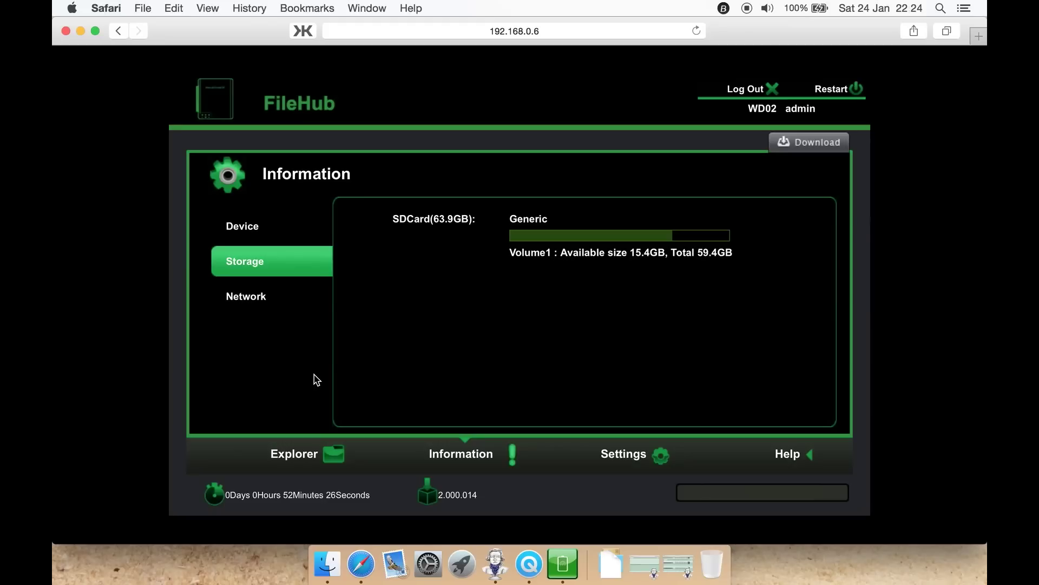
{"action": "left_click", "coordinate": [257, 297]}
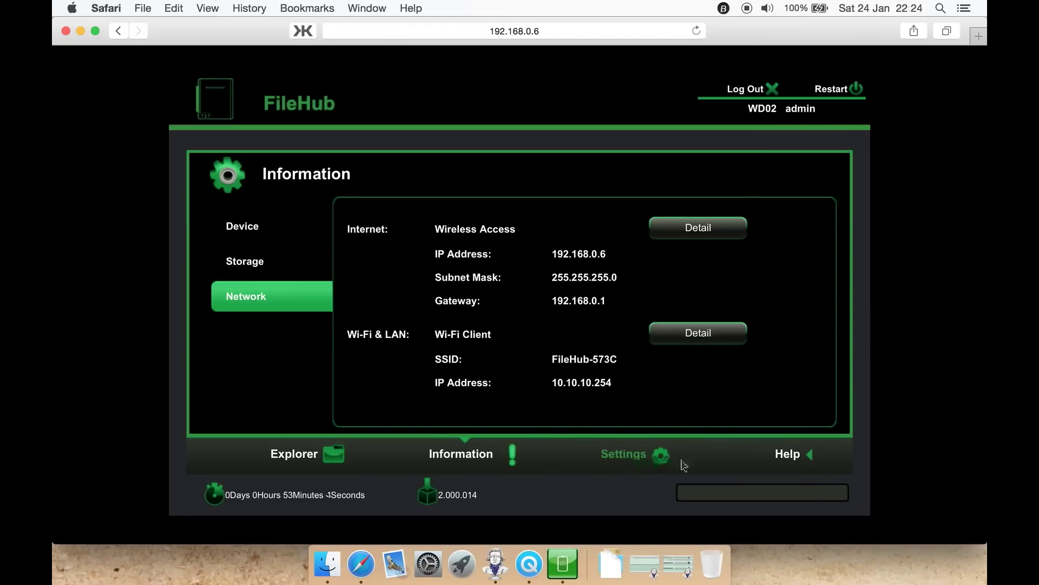
{"action": "left_click", "coordinate": [794, 456]}
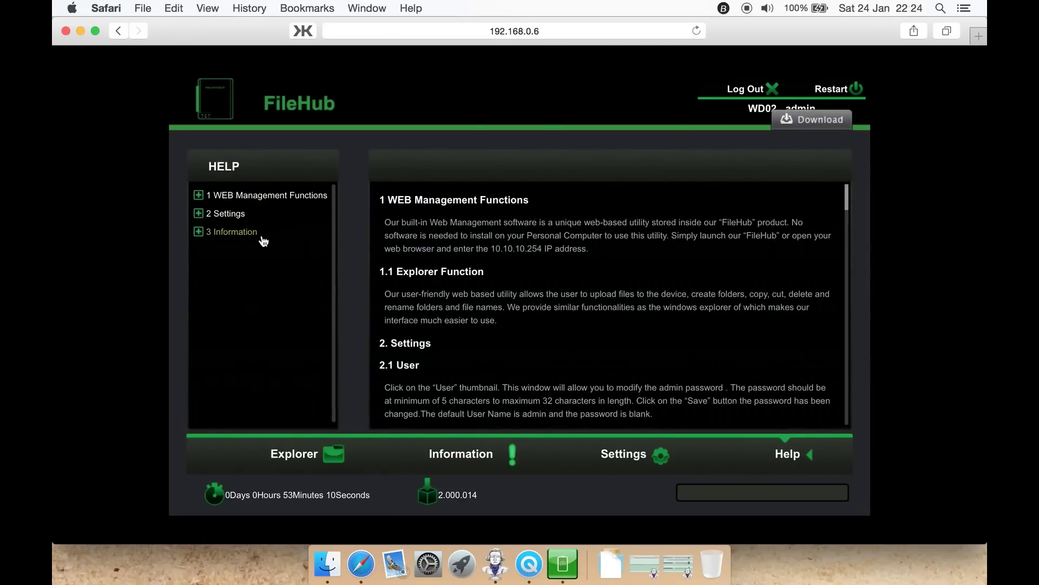
Return to the Settings page with User, Disk, Network, Services, System and Wizard
{"action": "left_click", "coordinate": [631, 457]}
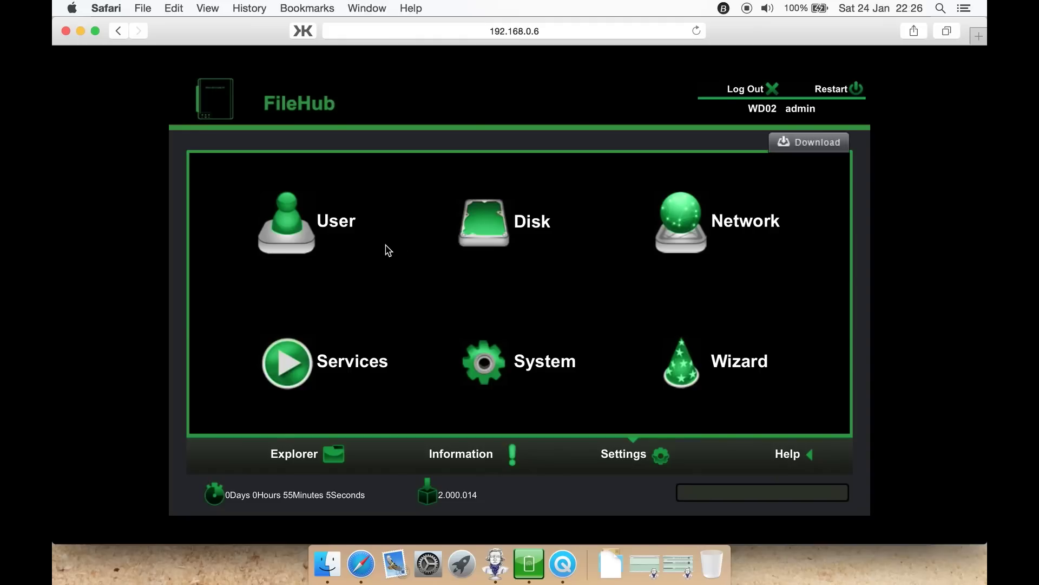
Check the Disk settings' Volume table, close it, and open Network Settings for host WD02
{"action": "left_click", "coordinate": [479, 241]}
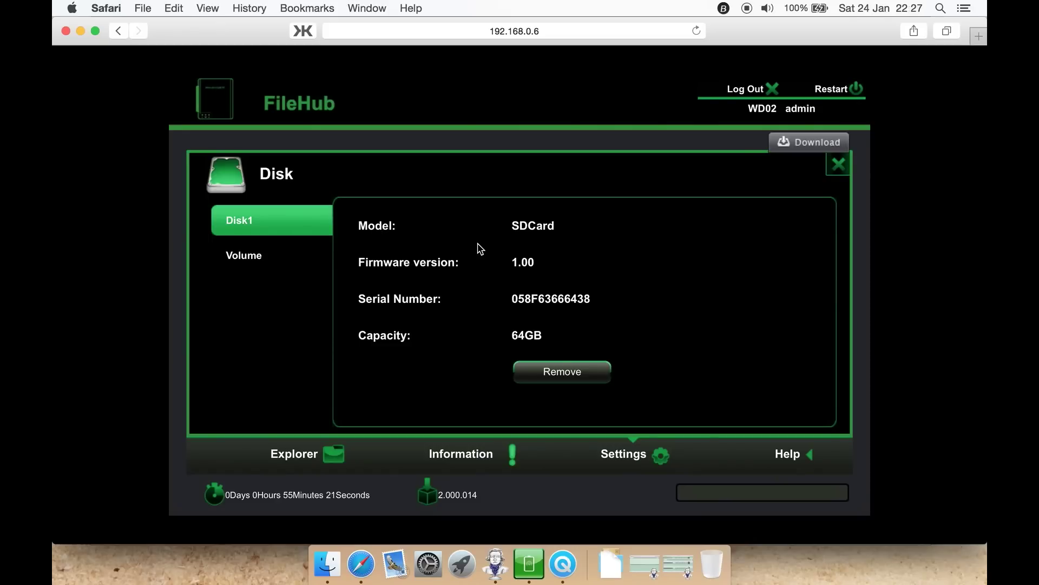
{"action": "left_click", "coordinate": [233, 255]}
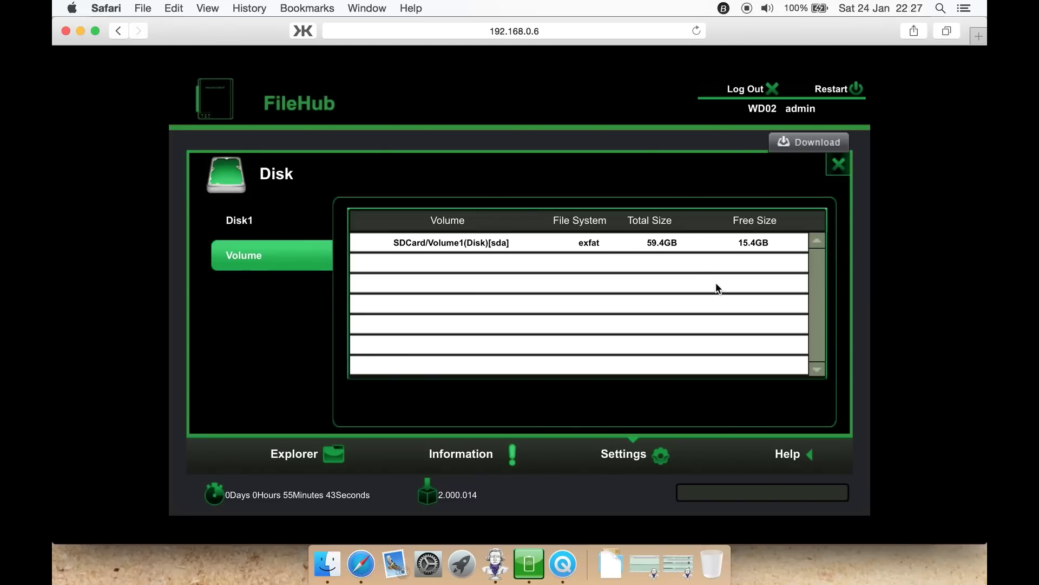
{"action": "left_click", "coordinate": [839, 165]}
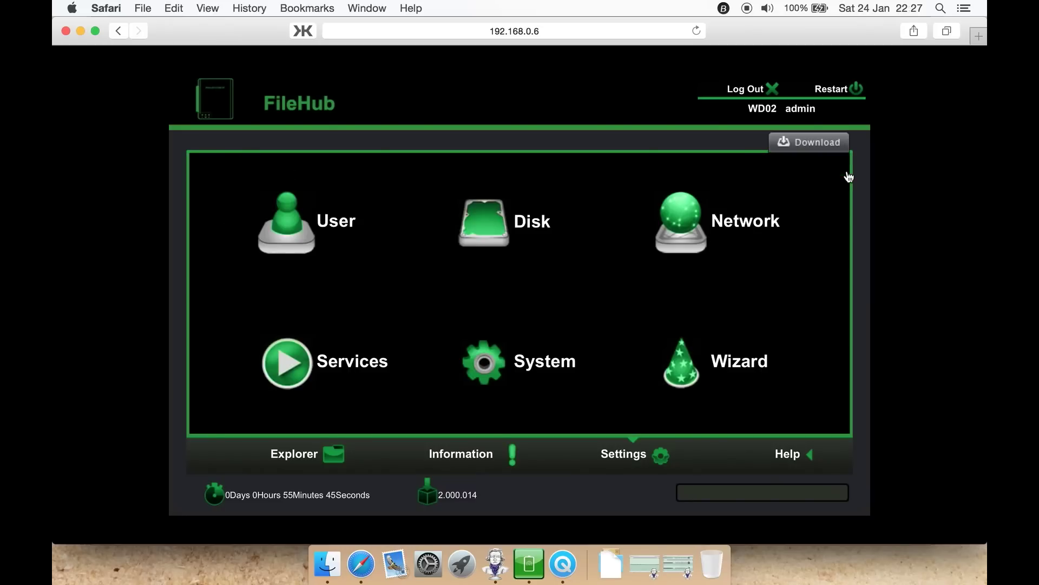
{"action": "left_click", "coordinate": [699, 242]}
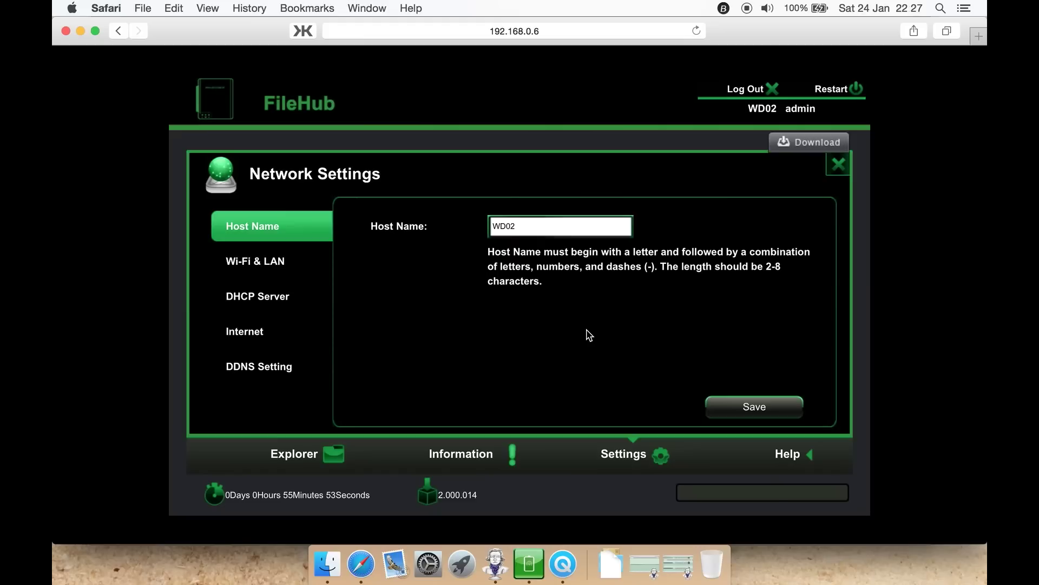
Show Wi-Fi & LAN settings: SSID FileHub-573C, channel 2, IP 10.10.10.254
{"action": "left_click", "coordinate": [307, 274]}
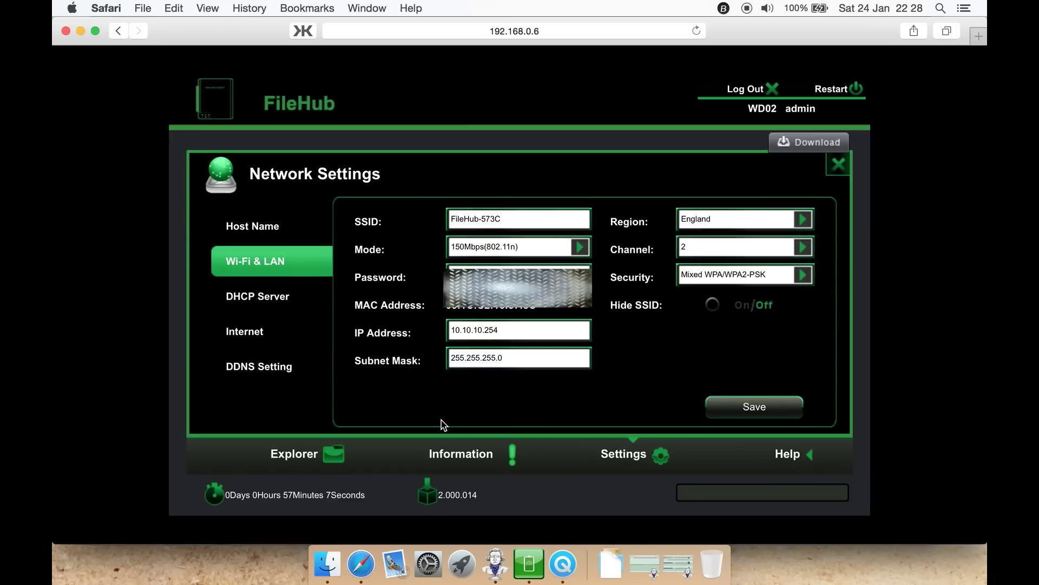
Display the DHCP Server settings with the 10.10.10.1–10.10.10.50 address range
{"action": "left_click", "coordinate": [265, 299]}
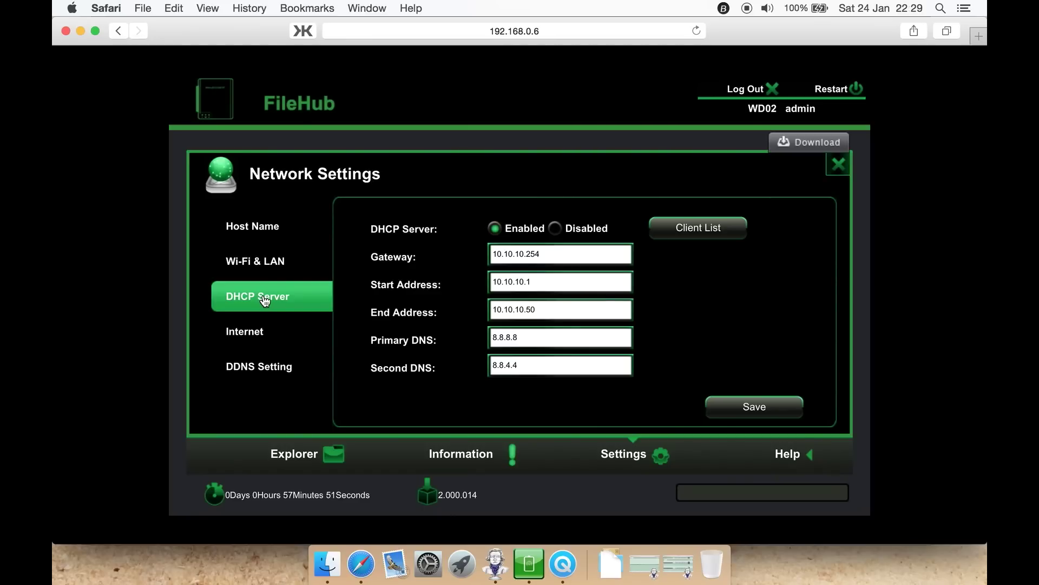
Display the Internet settings, set to Wireless Access with DHCP addressing
{"action": "left_click", "coordinate": [240, 335]}
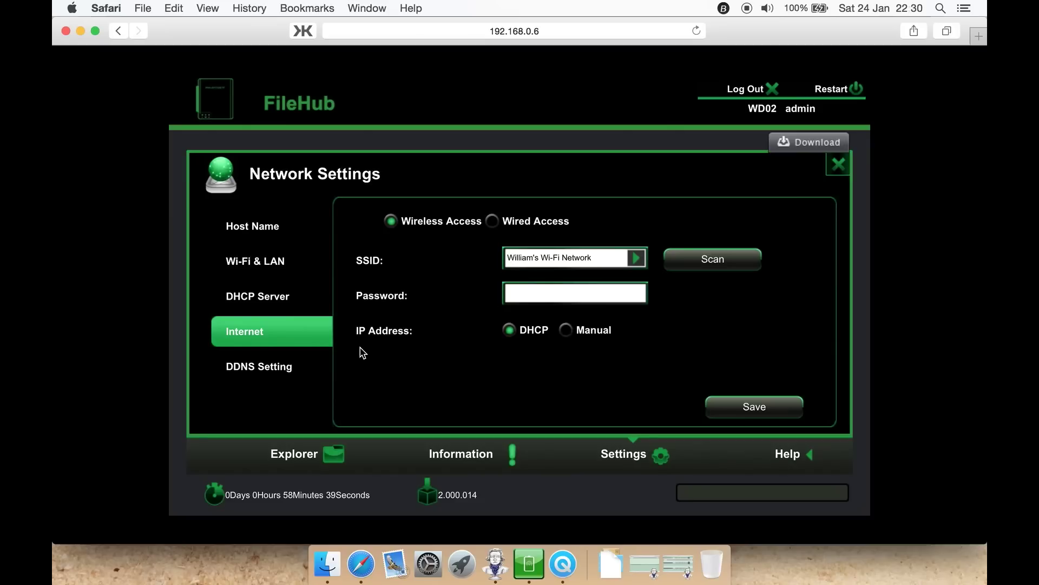
View the DDNS settings with DDNS off, then close Network Settings
{"action": "left_click", "coordinate": [259, 367]}
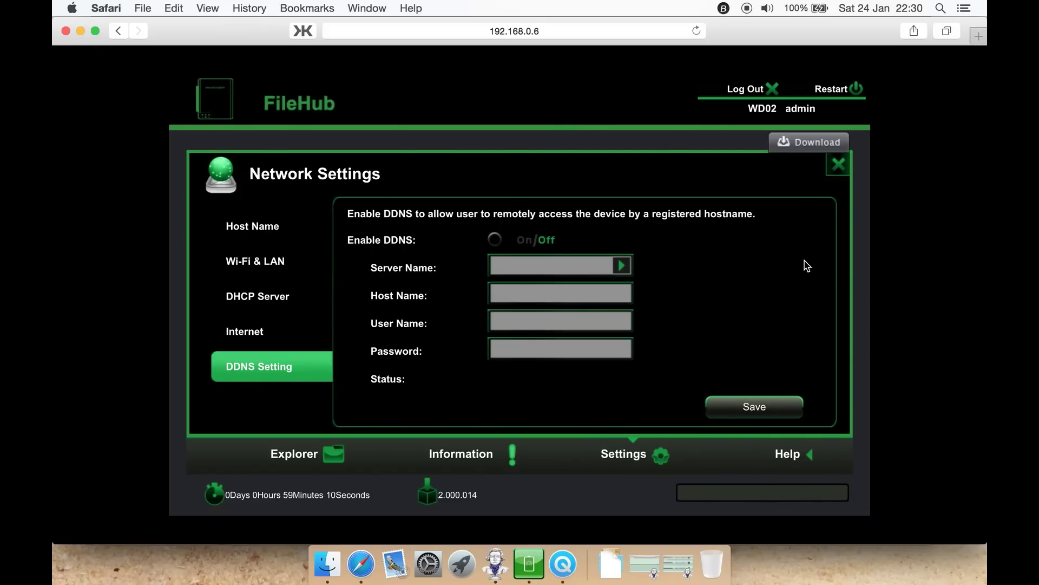
{"action": "left_click", "coordinate": [839, 165]}
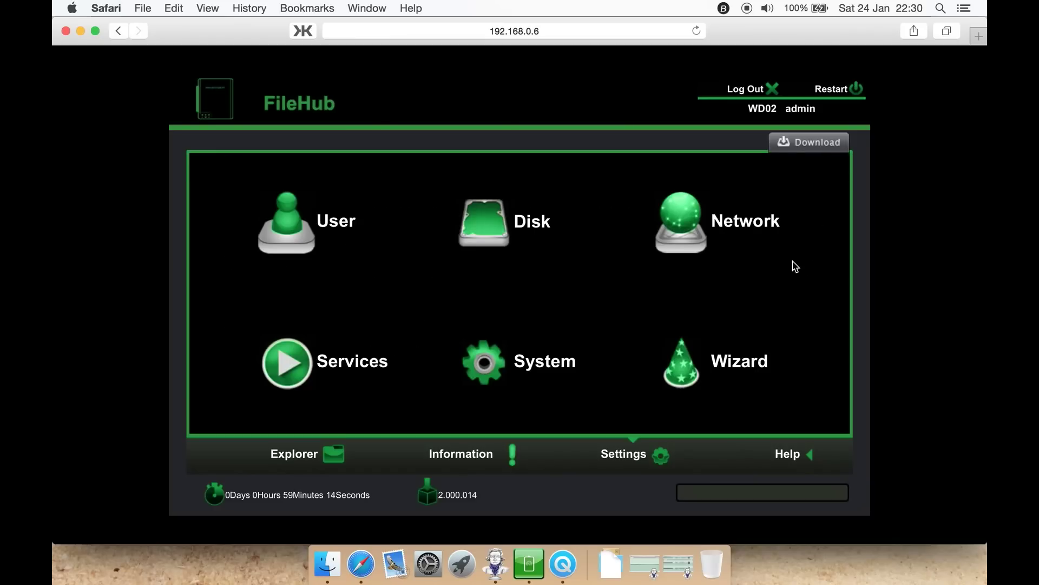
{"action": "left_click", "coordinate": [357, 367]}
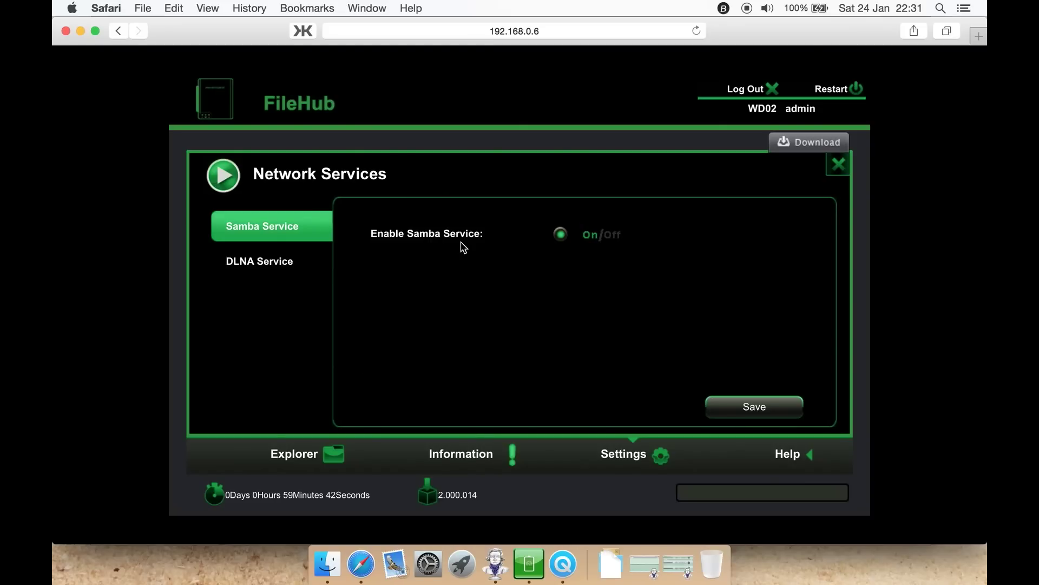
{"action": "left_click", "coordinate": [310, 270]}
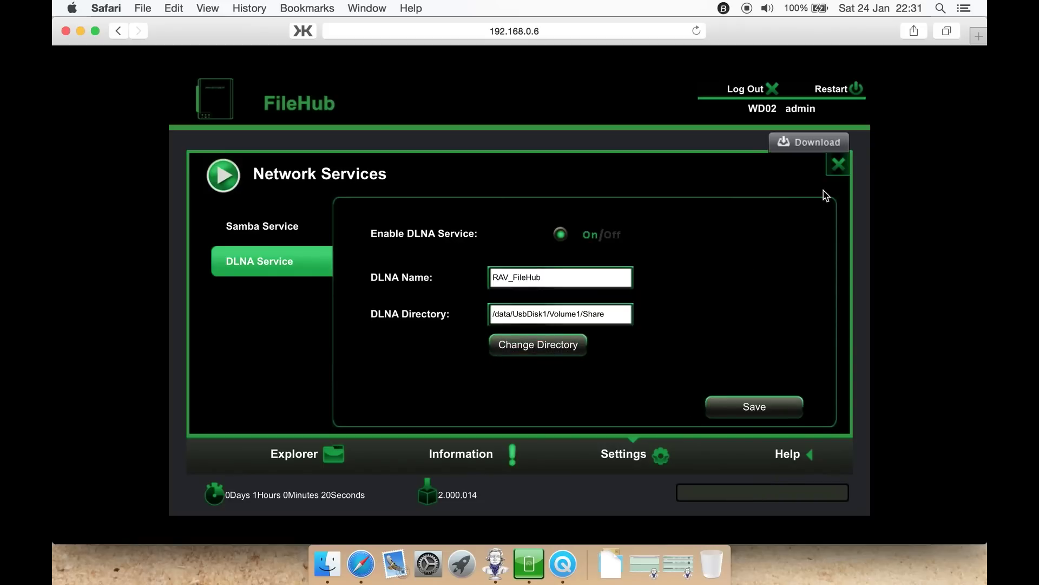
{"action": "left_click", "coordinate": [841, 164]}
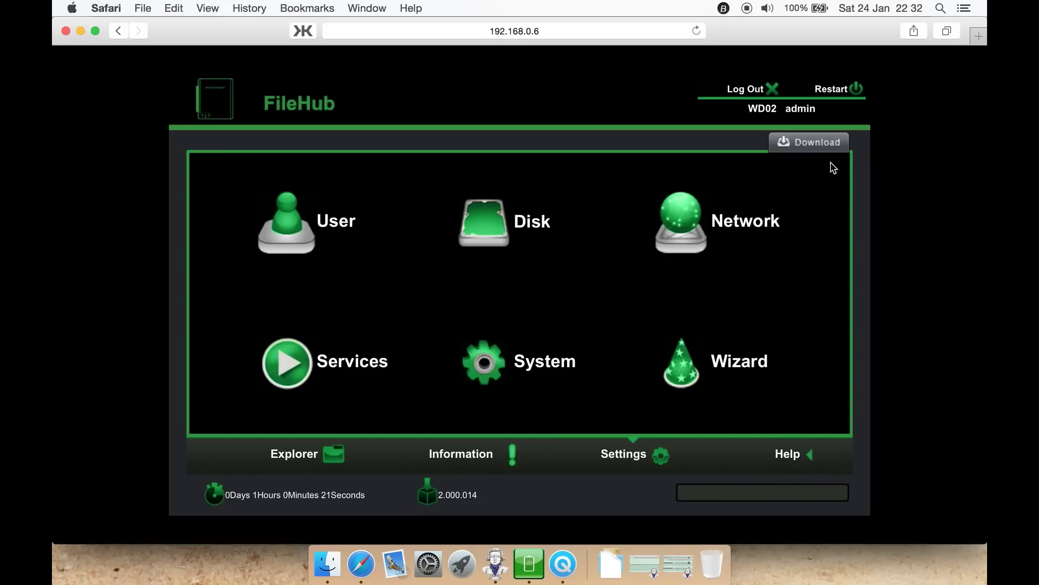
In System settings, leave the time sync frequency at Every Day and sync the clock now
{"action": "left_click", "coordinate": [536, 367]}
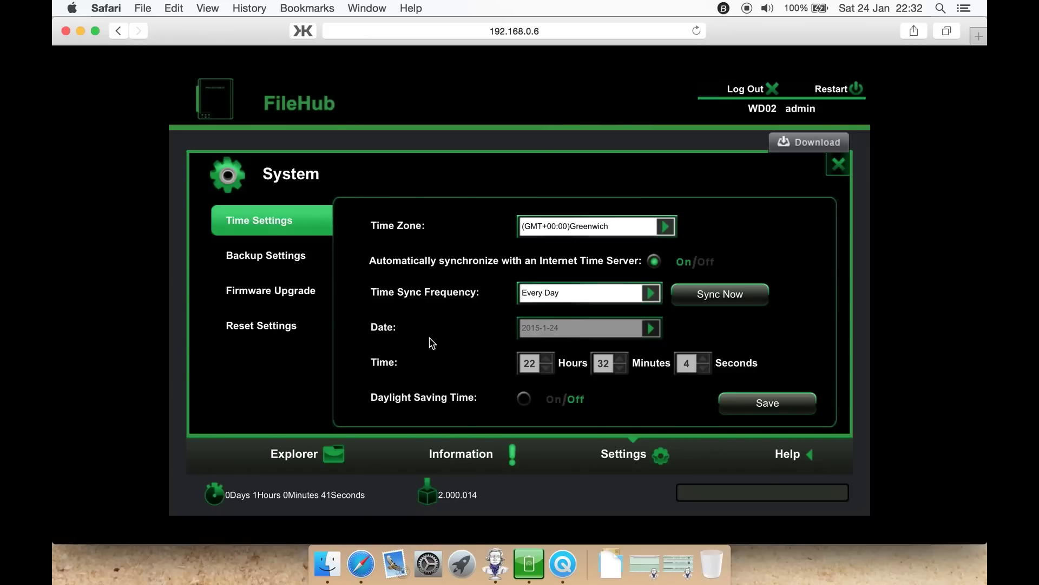
{"action": "left_click", "coordinate": [648, 295]}
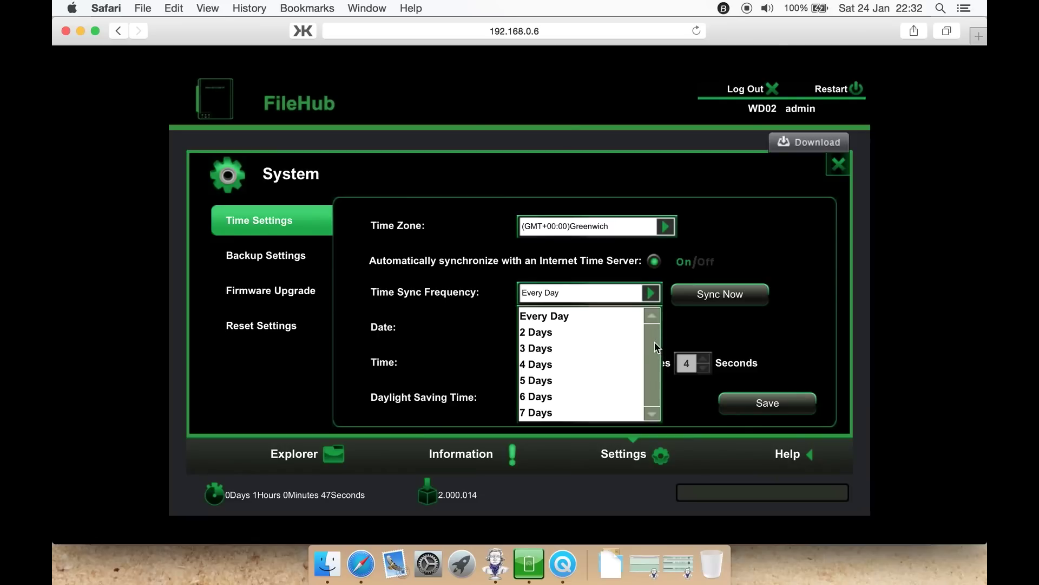
{"action": "left_click", "coordinate": [710, 334]}
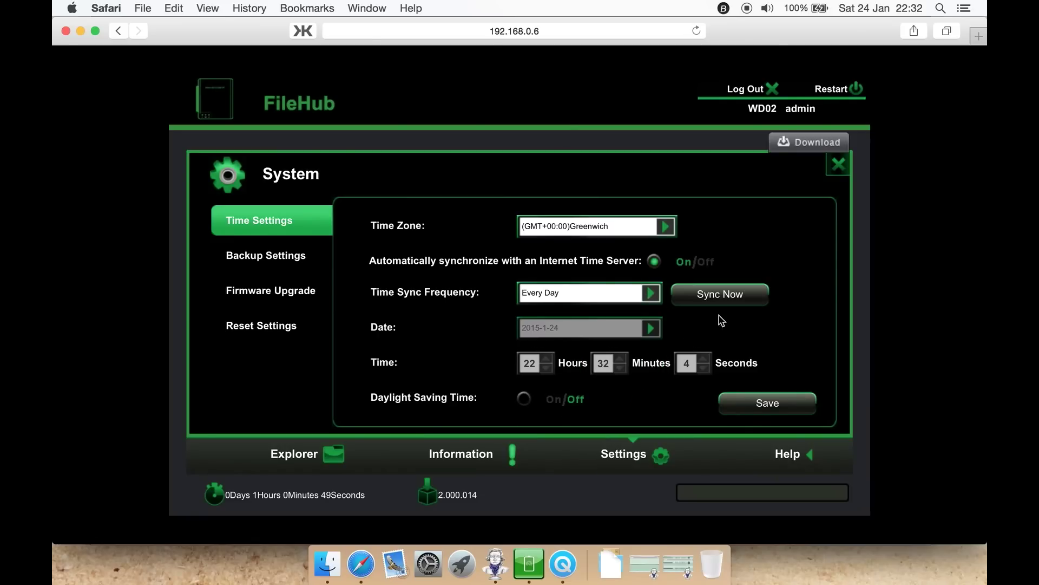
{"action": "left_click", "coordinate": [722, 300]}
View the Backup Settings and Firmware Upgrade (version 2.000.014) pages, then open Reset Settings
{"action": "left_click", "coordinate": [297, 260]}
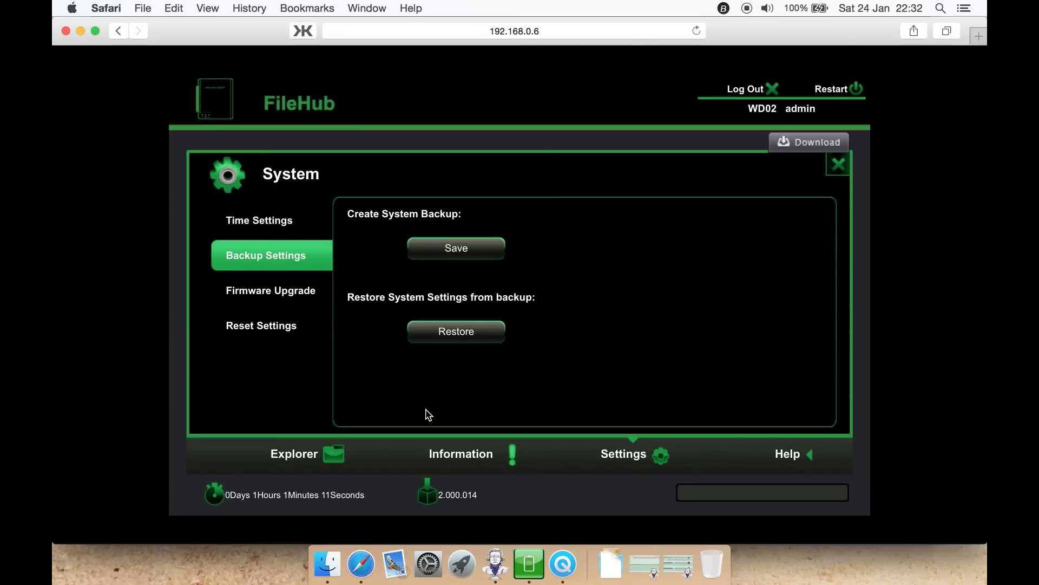
{"action": "left_click", "coordinate": [313, 290]}
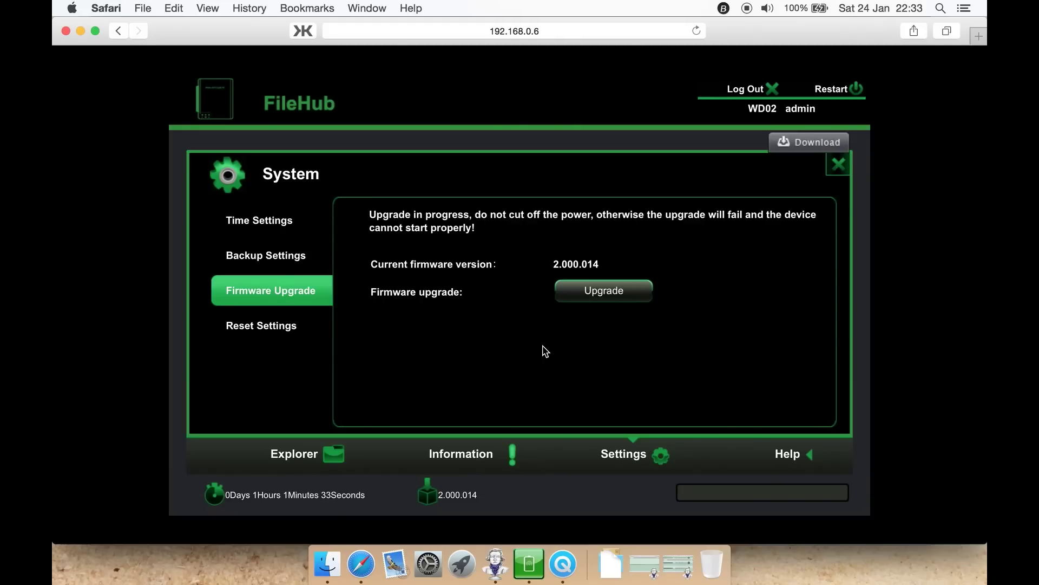
{"action": "left_click", "coordinate": [307, 327]}
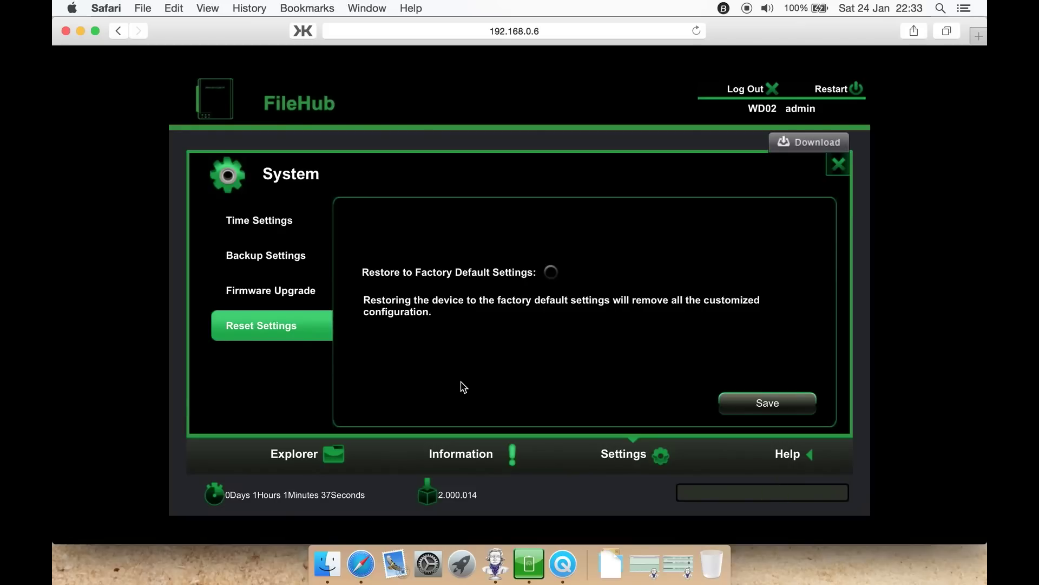